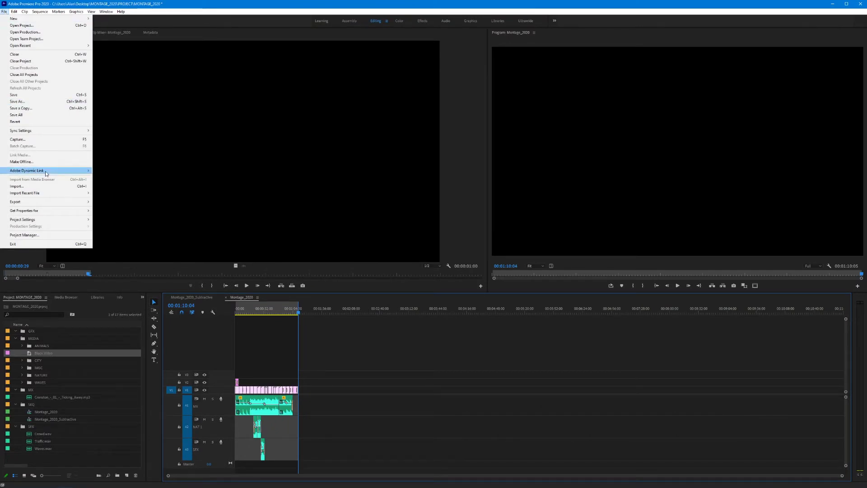
Step: Open Export Settings for the Montage_2020 sequence and centre the dialog on screen
mouse_move(51, 203)
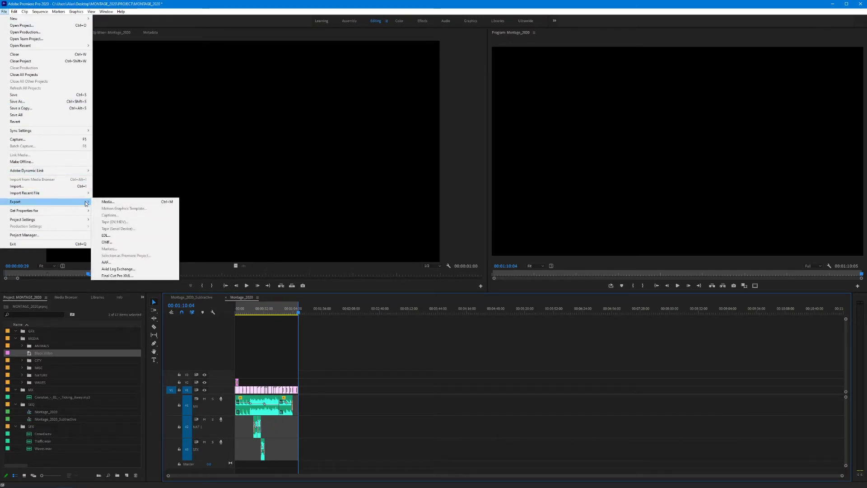
click(115, 202)
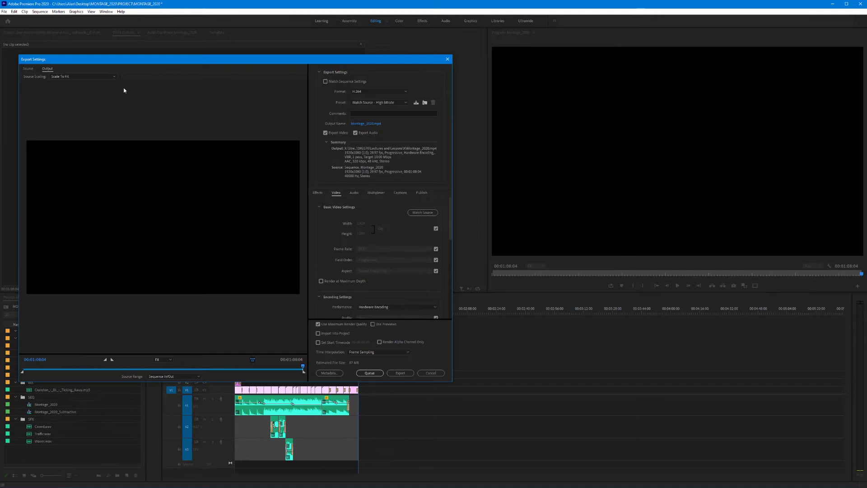
drag(127, 62, 339, 86)
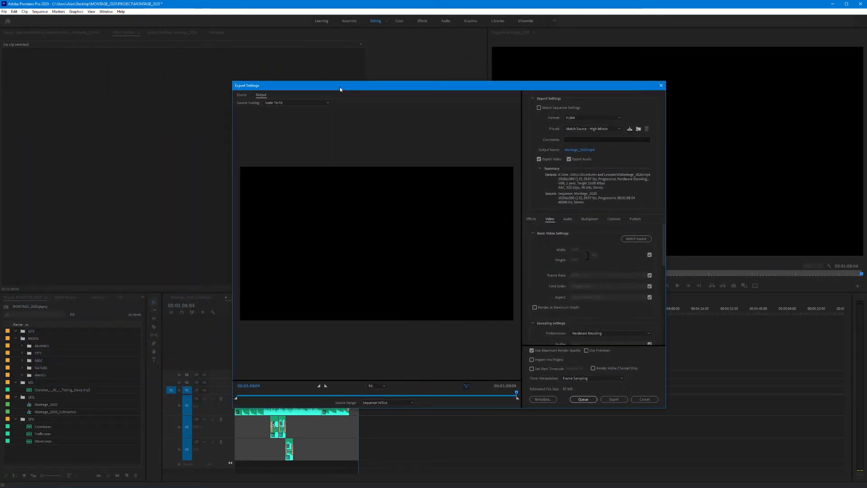
Step: Set the export preview to the sunset shot at 00:00:46:06, then return to the Output view
click(241, 95)
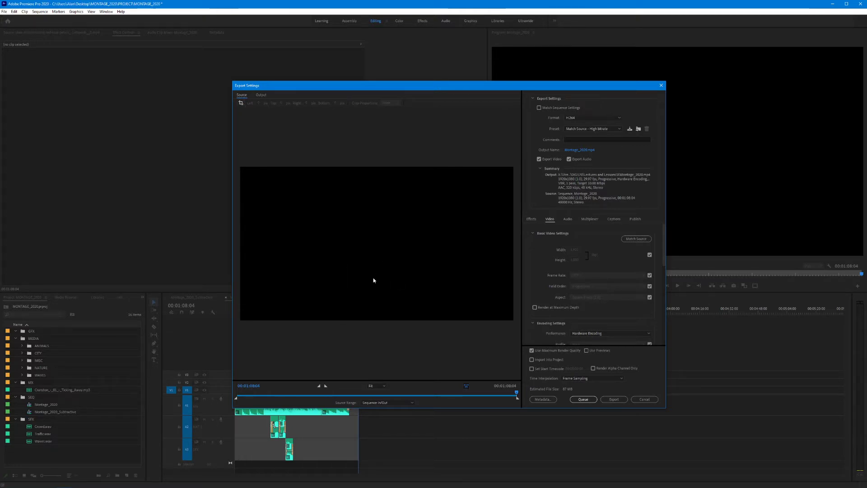
drag(516, 393, 291, 397)
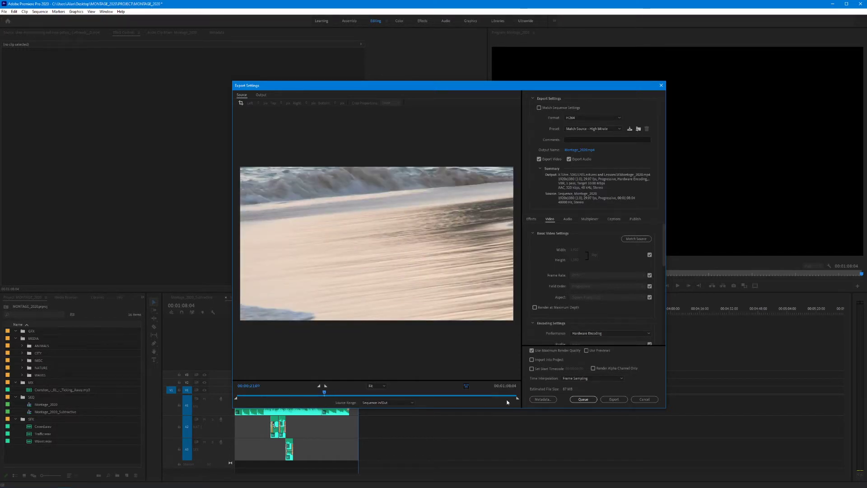
click(426, 394)
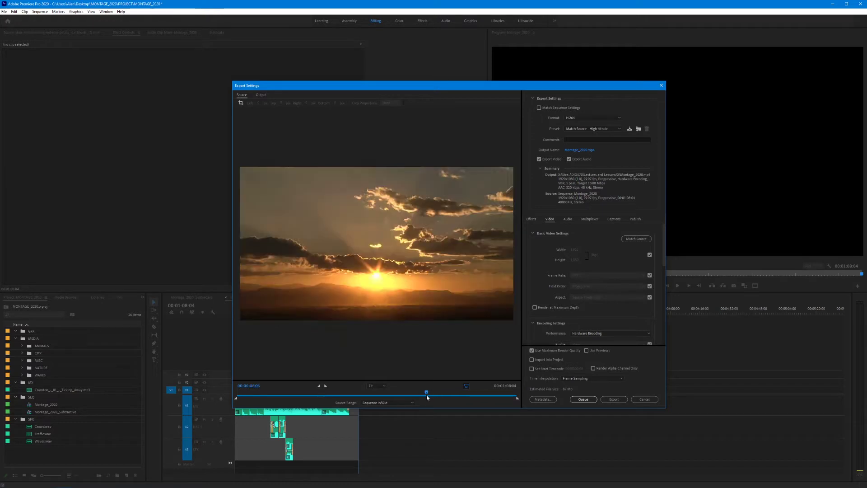
click(260, 95)
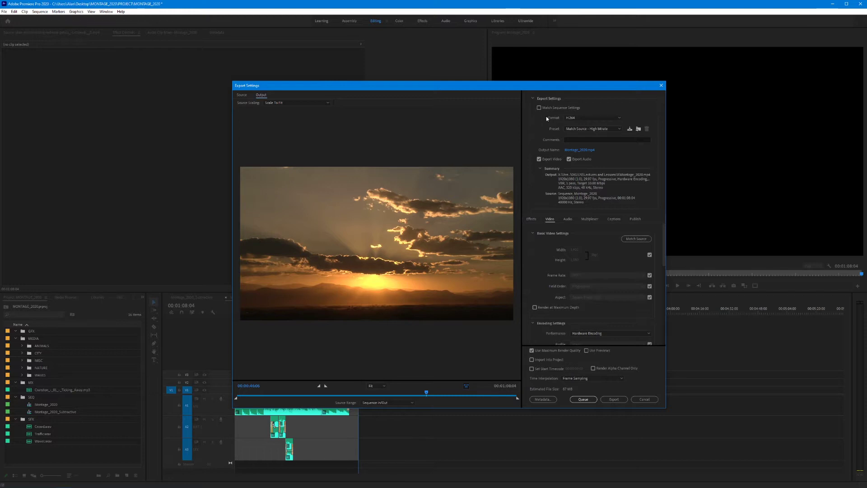
click(620, 119)
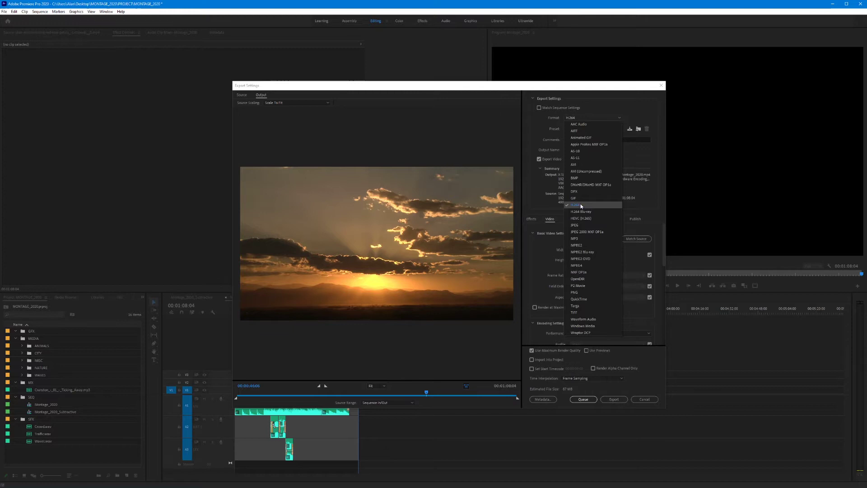
click(576, 205)
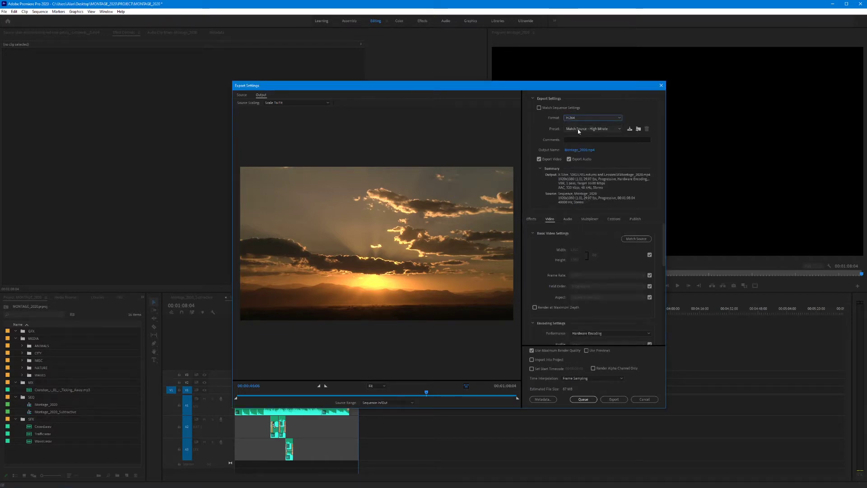
Step: Apply the YouTube 1080p Full HD preset, toggling Export Audio off and back on
click(619, 130)
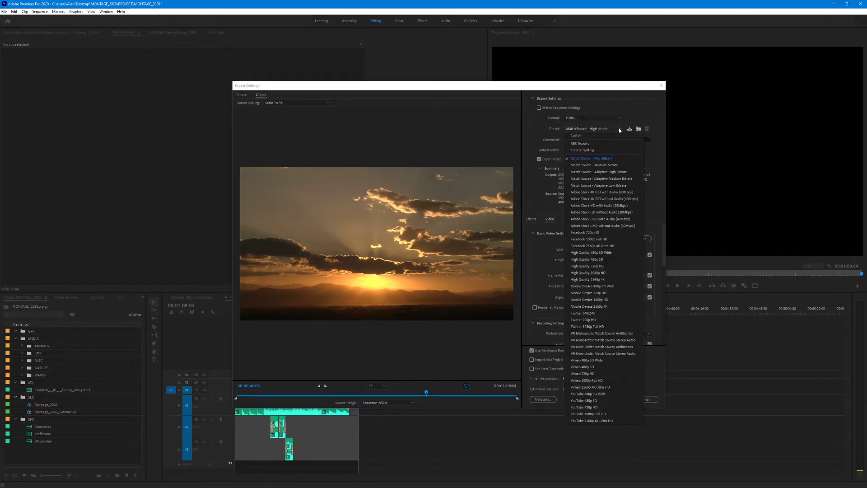
click(603, 414)
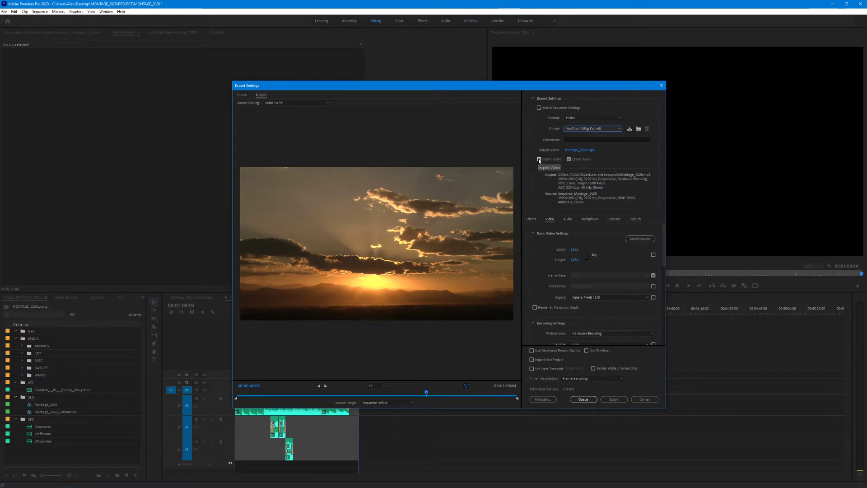
click(570, 160)
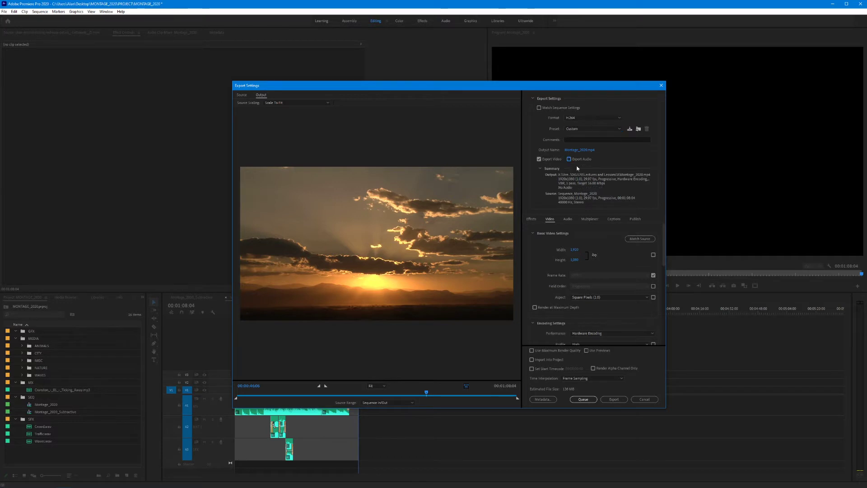
click(569, 159)
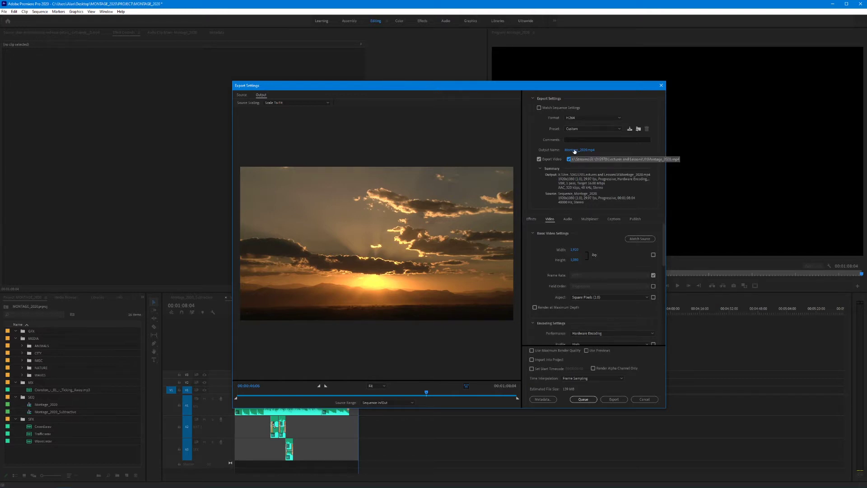
Step: Save the output into MONTAGE_2020 > OUTPUTS as Montage_2020_Alternate.mp4
click(575, 150)
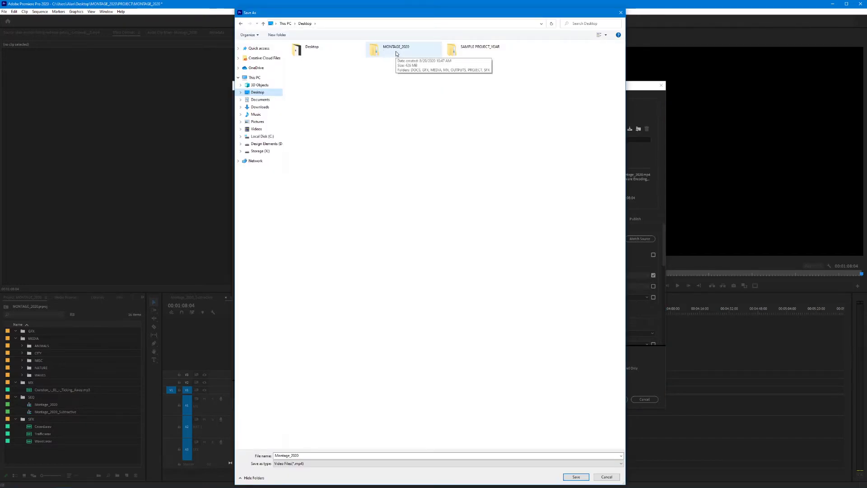
double_click(398, 53)
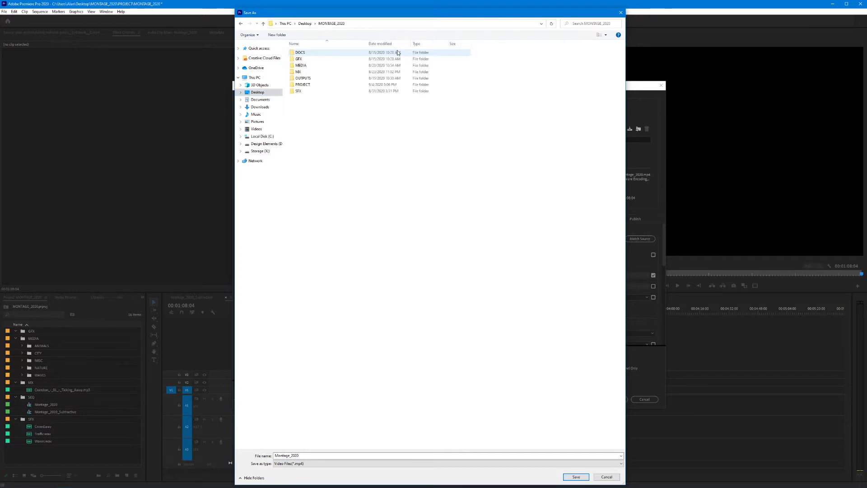
double_click(306, 80)
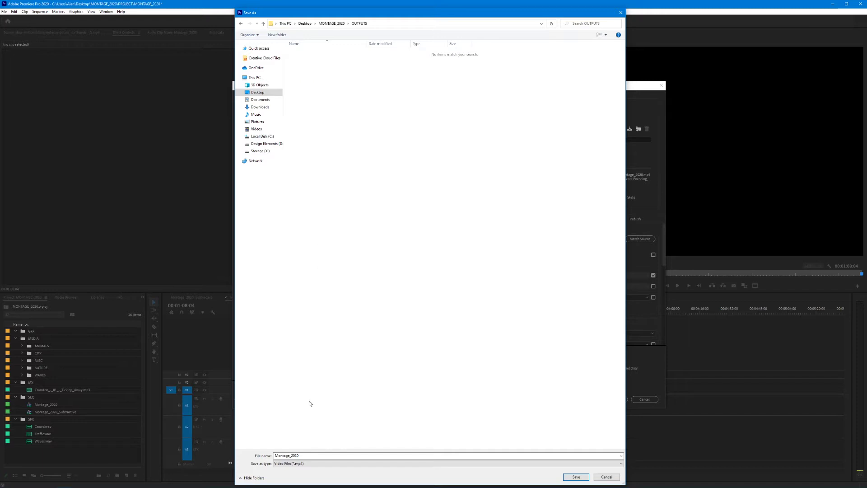
click(303, 455)
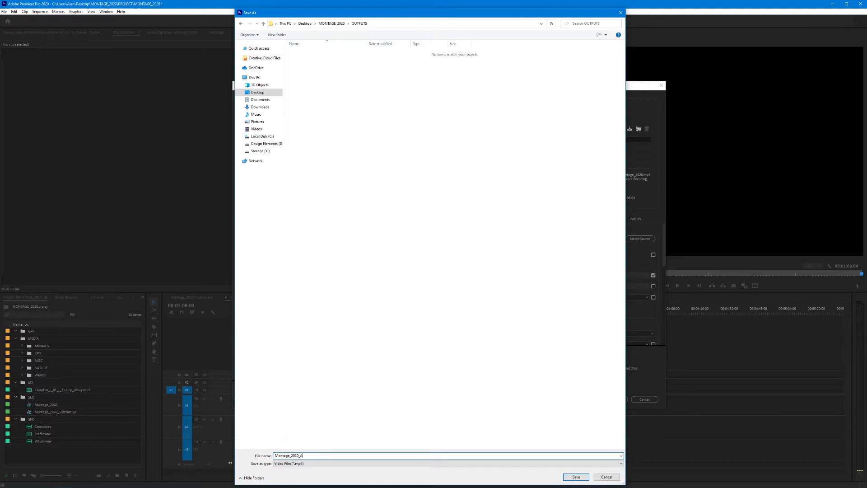
text(A)
click(575, 477)
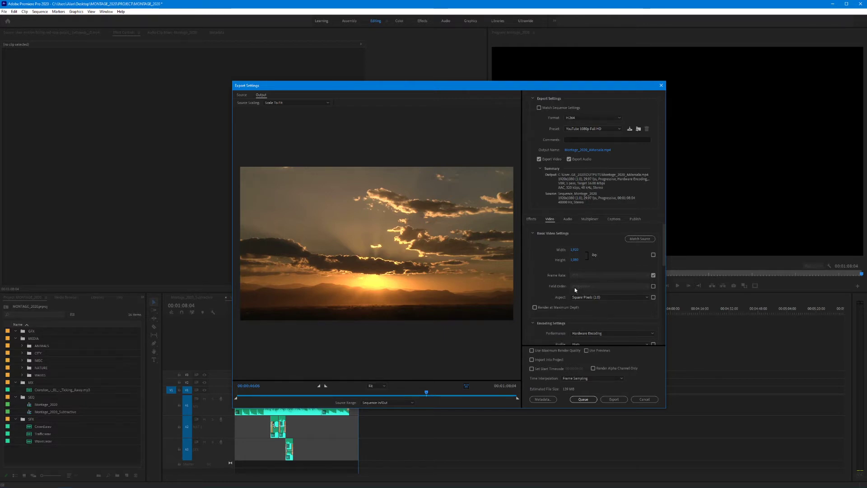
Step: Uncheck and re-check the Frame Rate match box so it matches the 29.97 source
click(653, 275)
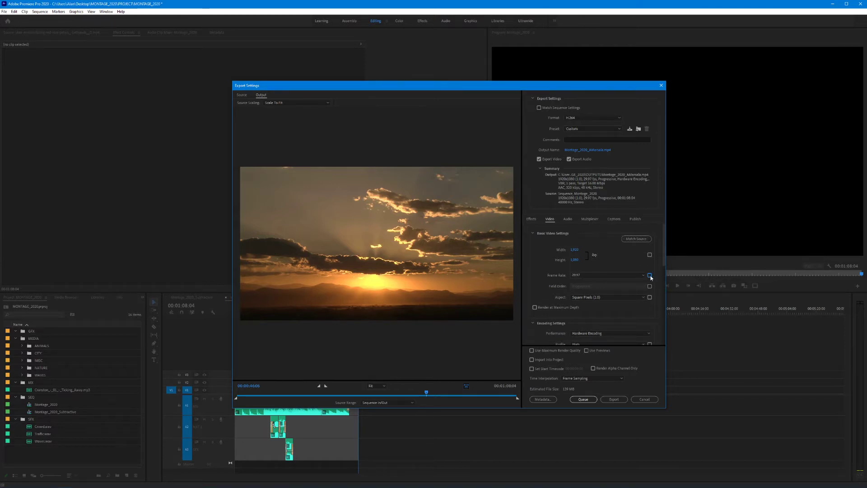
click(643, 276)
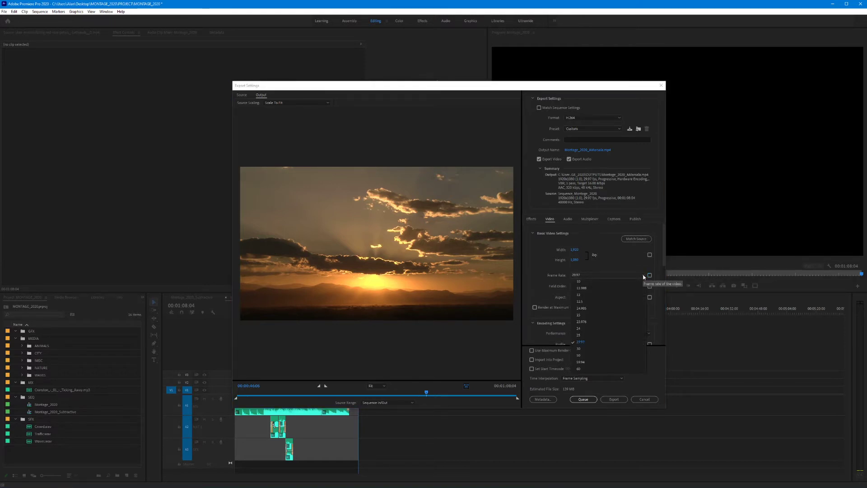
click(644, 277)
click(649, 275)
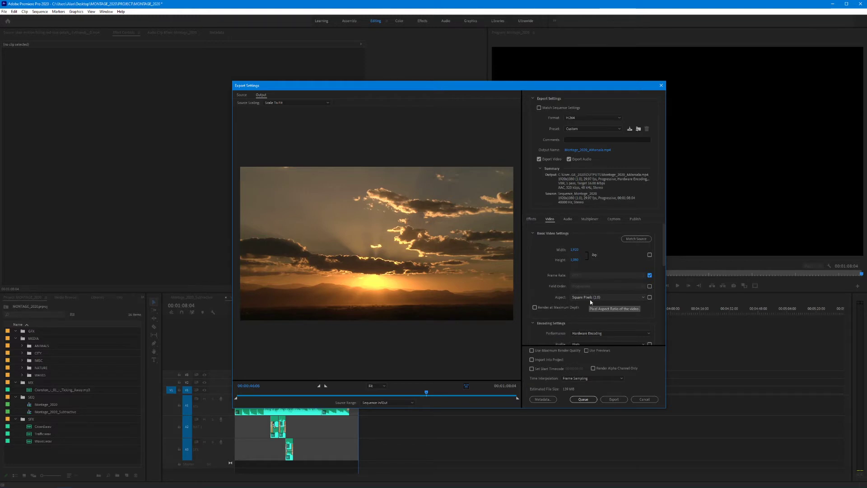
Step: Enable Render at Maximum Depth and bring the Bitrate Settings into view
click(535, 307)
drag(664, 256, 662, 281)
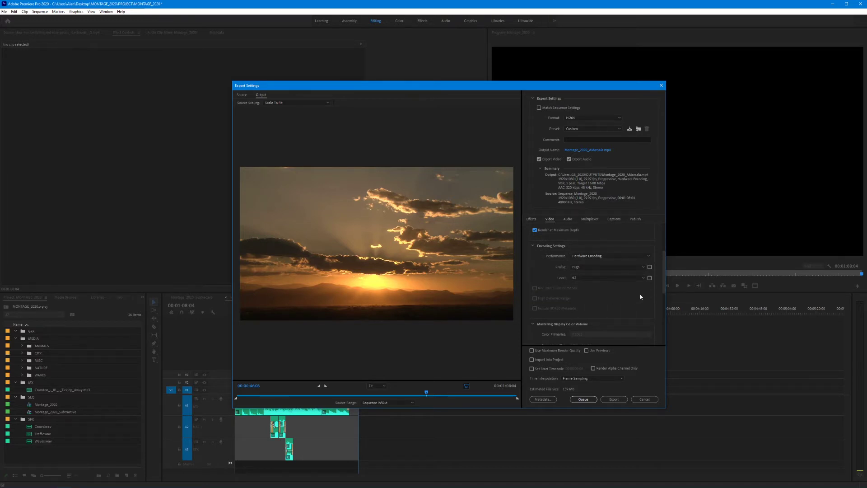
drag(664, 283, 661, 331)
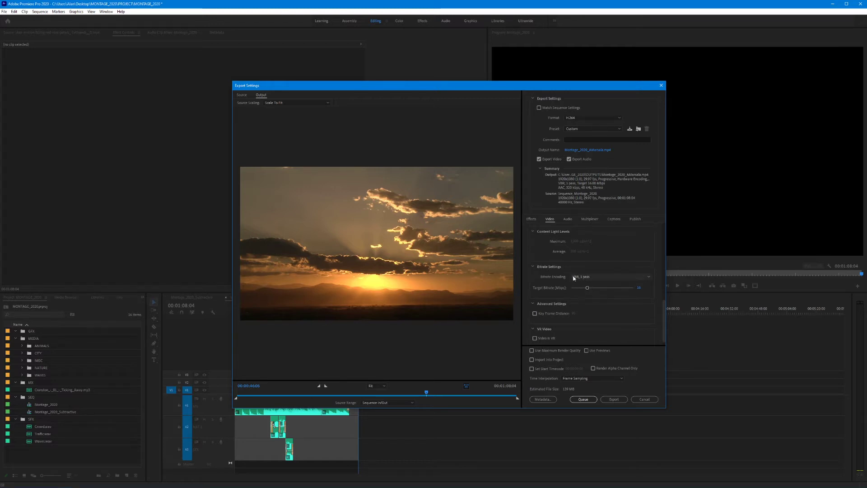
Step: Check the Bitrate Encoding choices and move the export preview to the closing credits
click(600, 277)
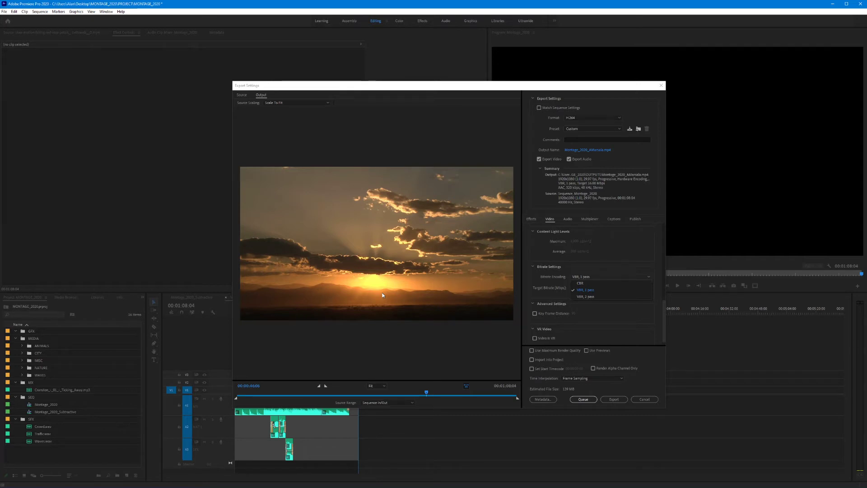
drag(479, 398, 505, 394)
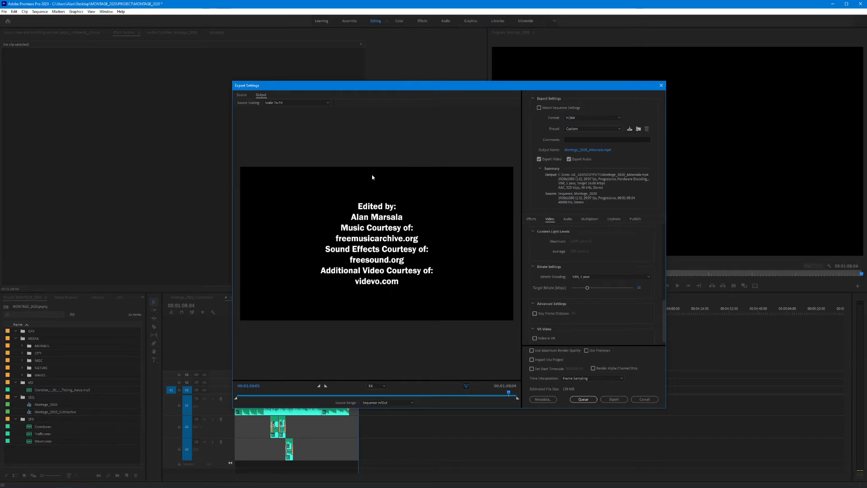
Step: Scrub the export preview past the icicle footage to the manta ray clip
click(396, 394)
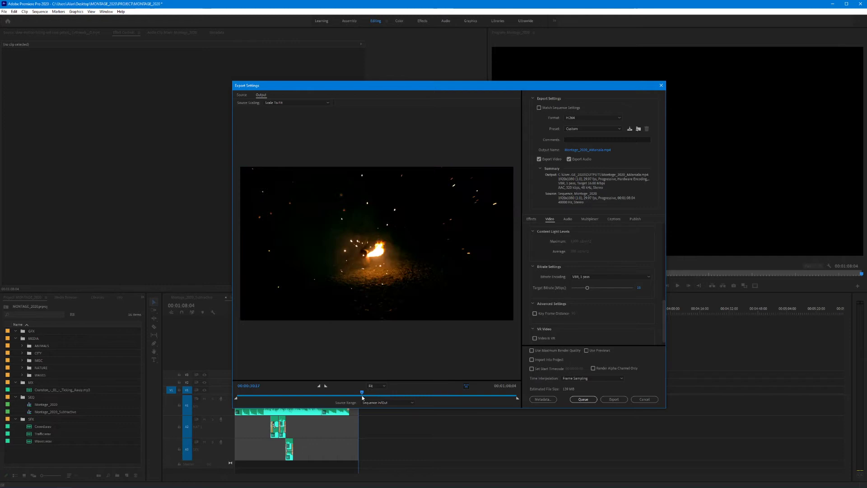
drag(362, 396, 362, 396)
click(291, 396)
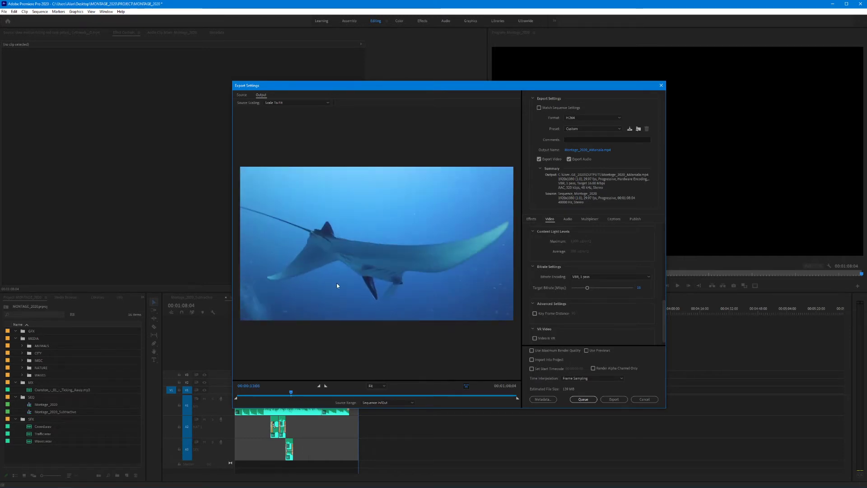
Step: Keep VBR, 1 pass, then reopen Bitrate Encoding to list CBR, VBR 1 pass and VBR 2 pass
click(584, 277)
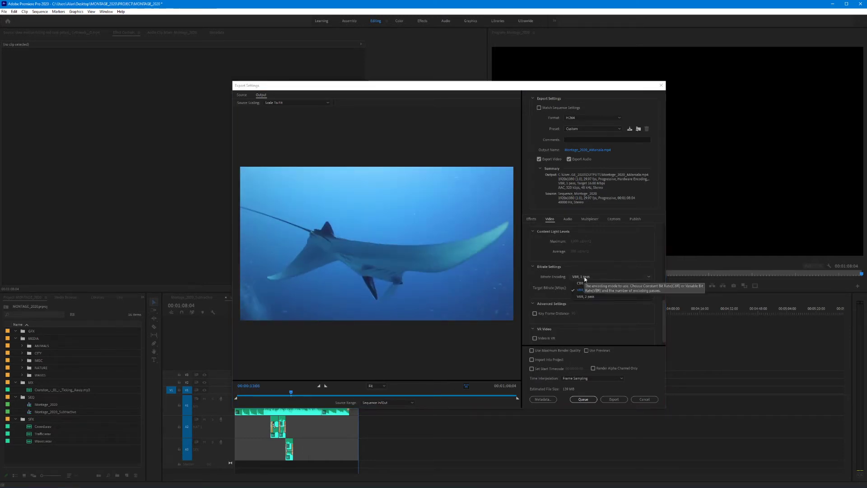
click(591, 290)
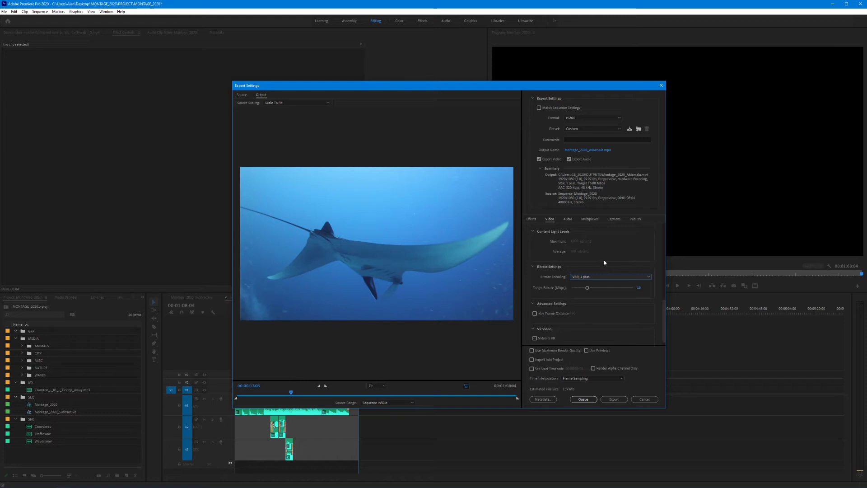
click(603, 277)
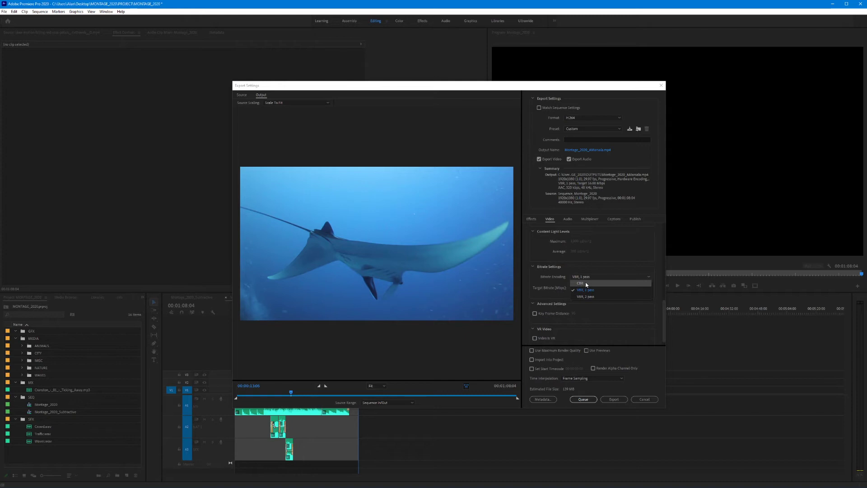
Step: Switch Bitrate Encoding from VBR, 1 pass to CBR
click(585, 281)
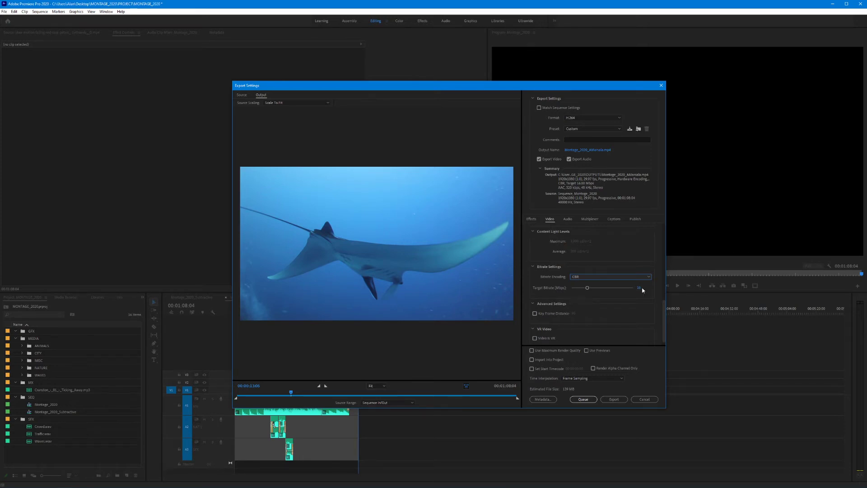
Step: Set the CBR target bitrate to 22 Mbps, for an estimated 190 MB file
drag(589, 287, 619, 290)
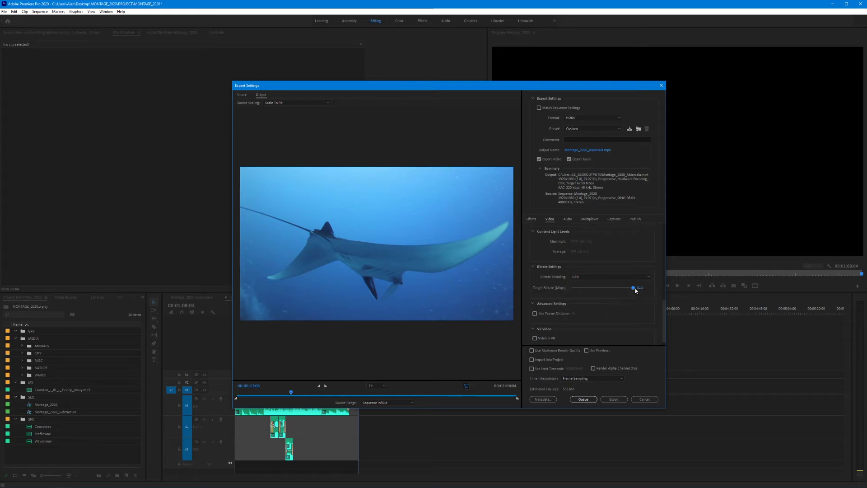
drag(634, 289, 586, 296)
drag(589, 288, 594, 287)
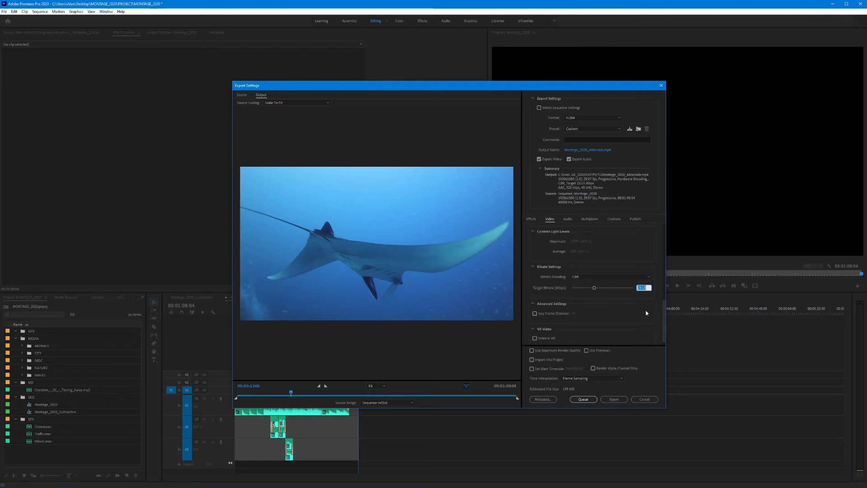
click(640, 287)
text(22)
key(Return)
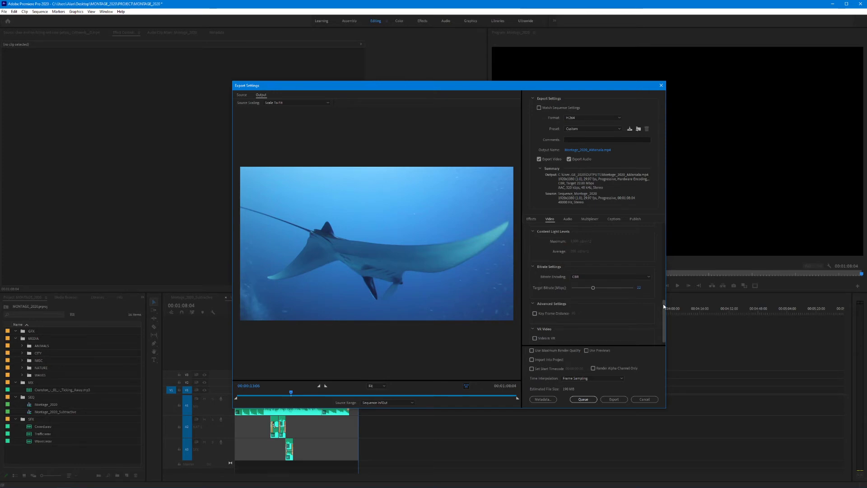
scroll(636, 286, down, 1)
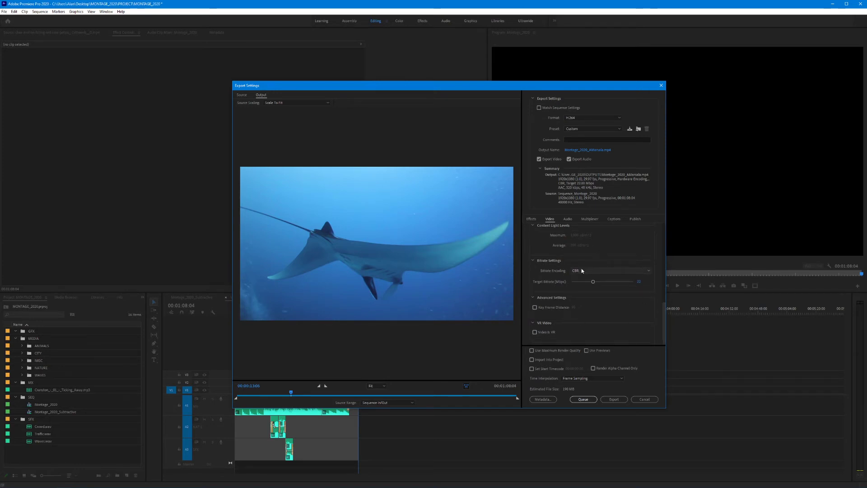
Step: Keep the AAC export audio at High quality and set its bitrate to 320 kbps
click(567, 219)
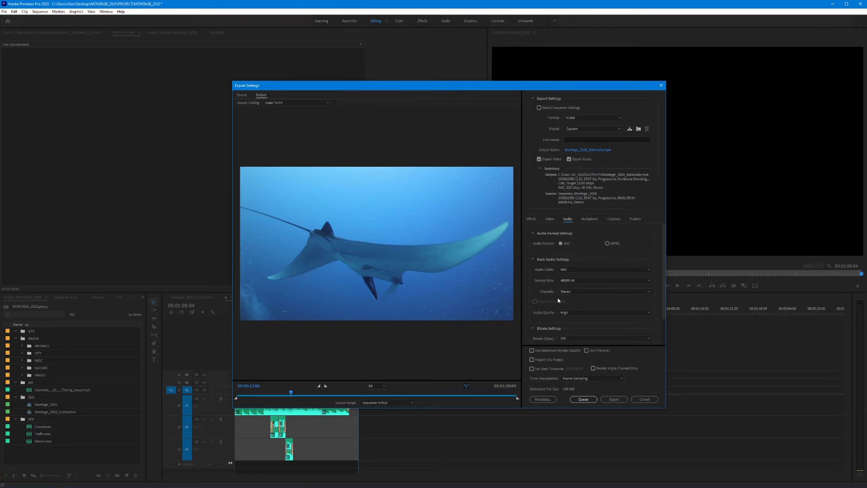
click(568, 313)
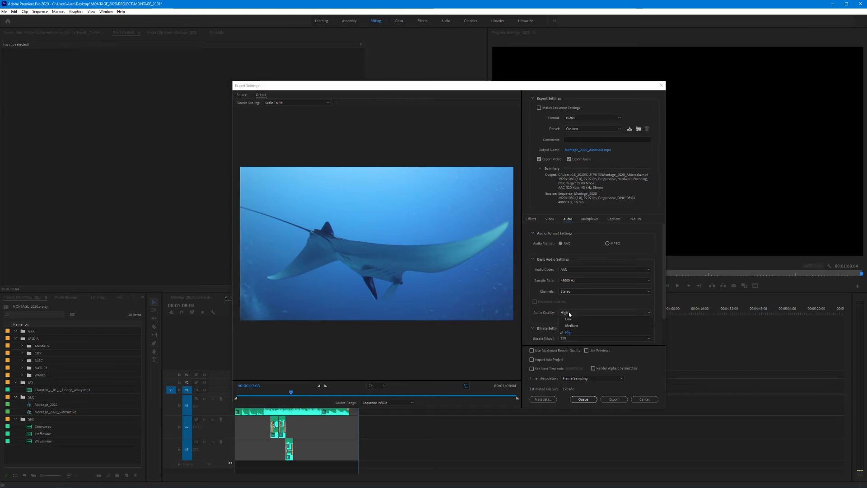
click(578, 334)
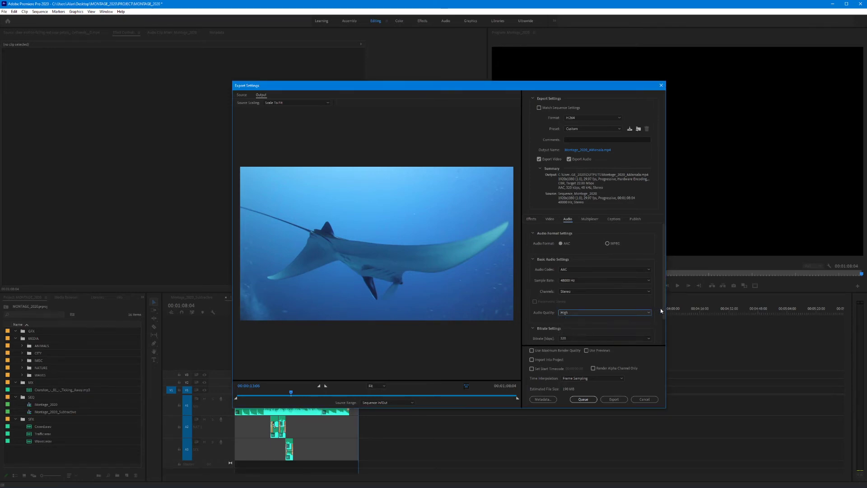
drag(661, 312, 661, 335)
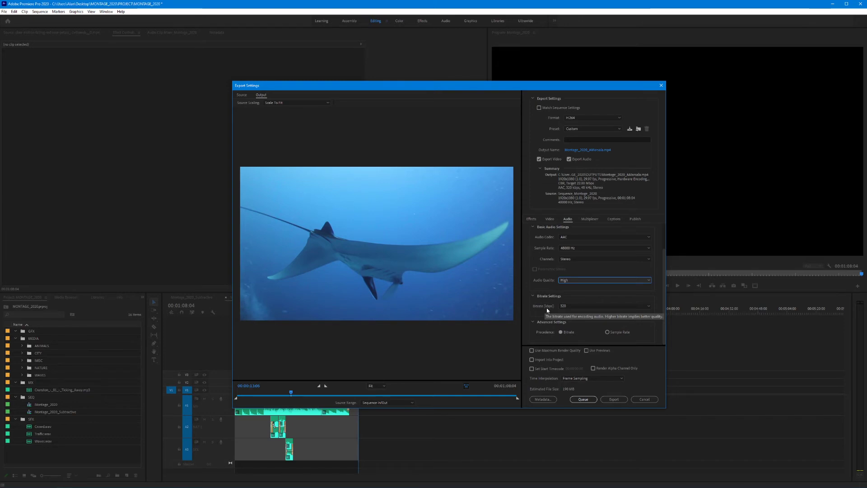
click(574, 306)
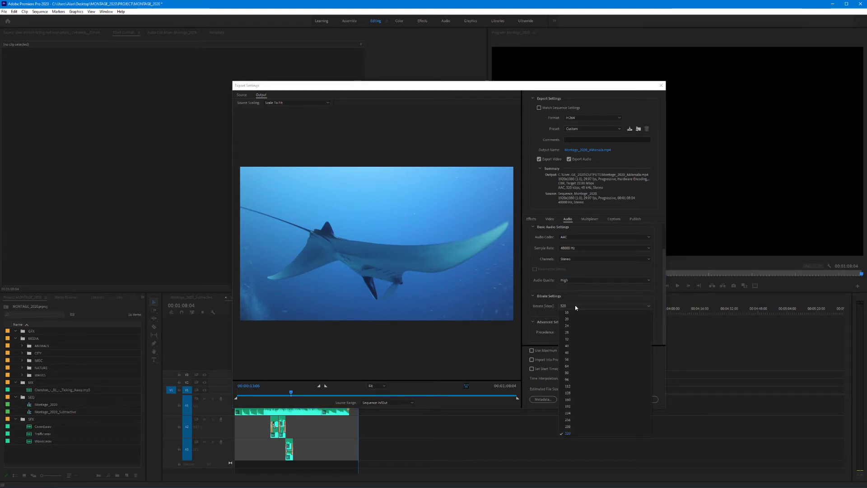
click(570, 435)
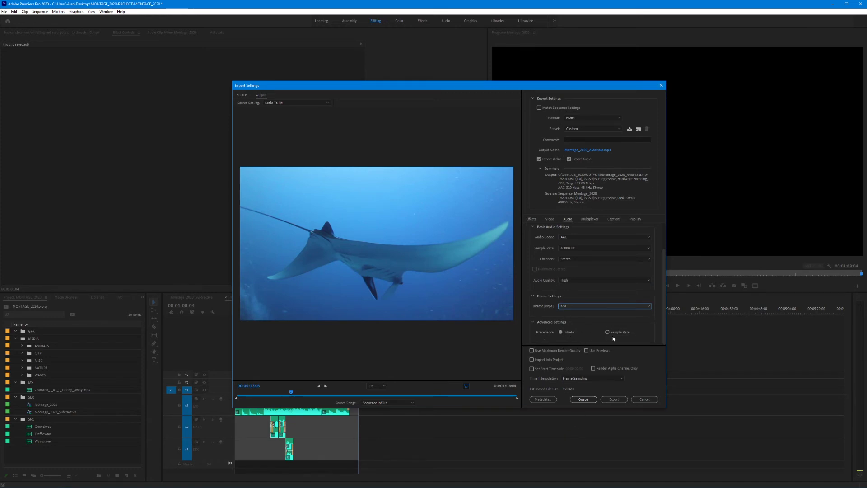
click(552, 218)
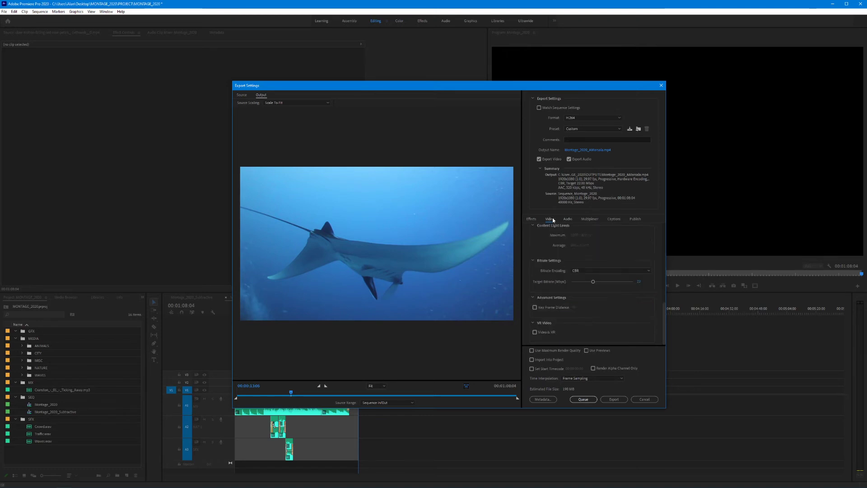
Step: Enable Use Maximum Render Quality for the Montage_2020 export
click(532, 351)
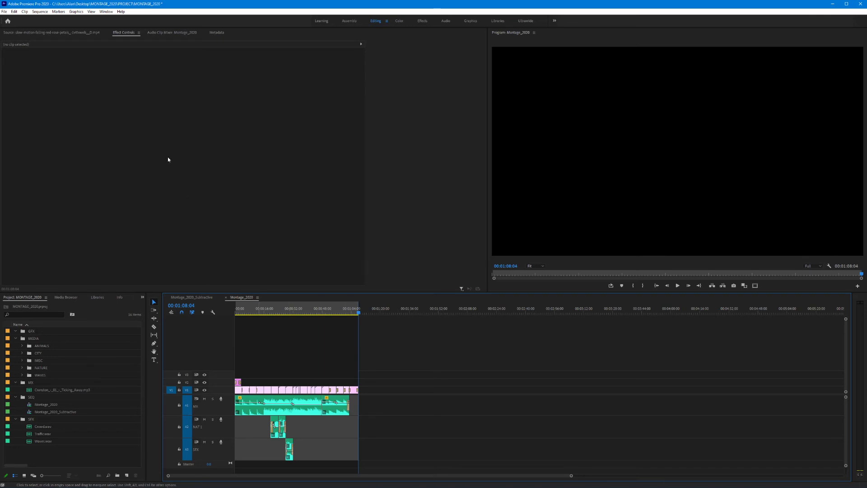
Step: Open Media export settings for Montage_2020 and preview the sunset frame at 00:00:44:24
click(5, 12)
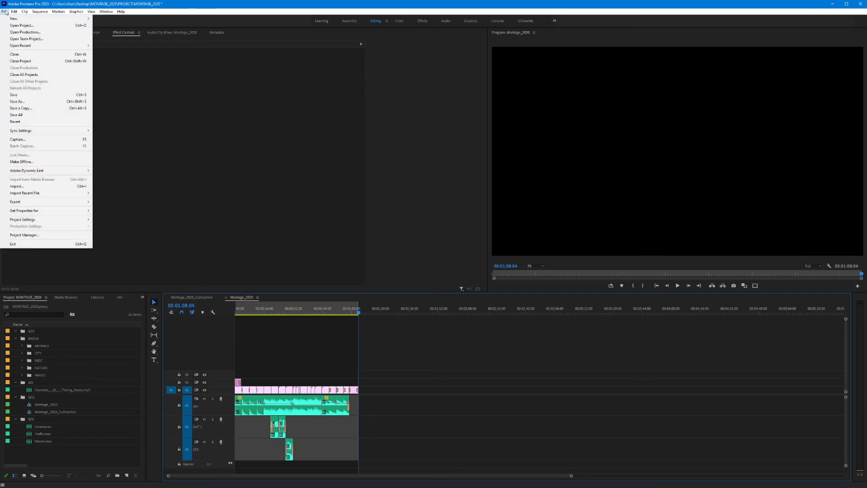
mouse_move(70, 202)
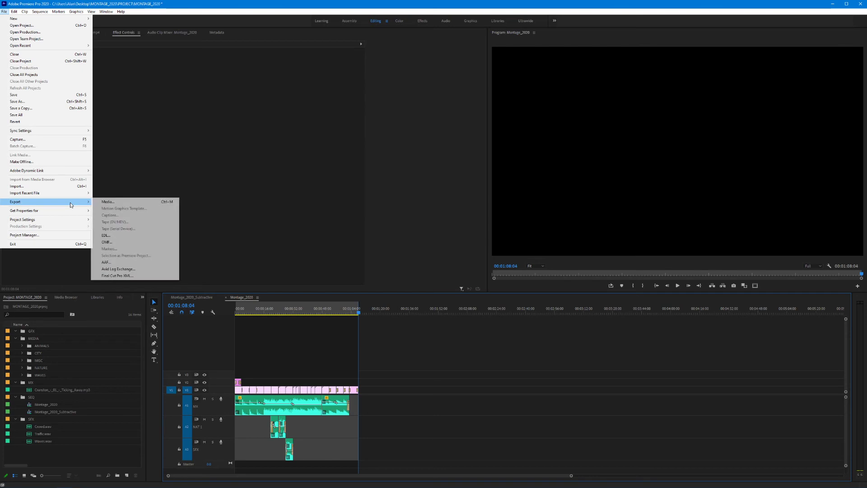
click(103, 202)
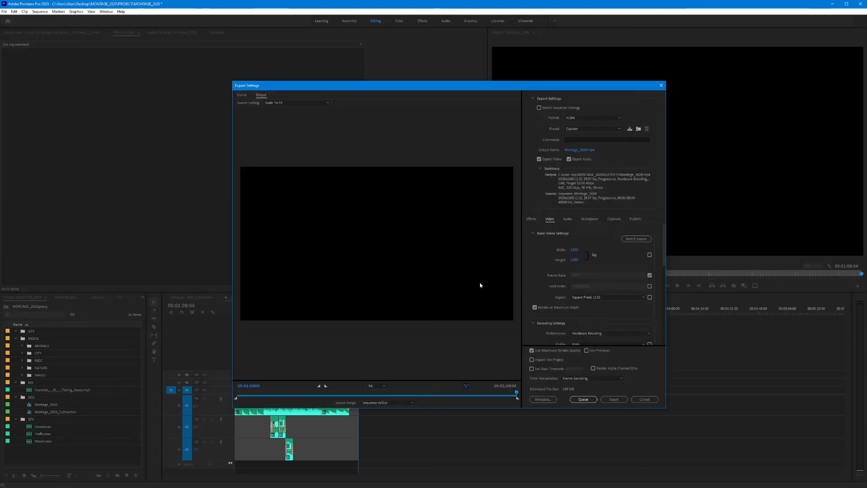
click(421, 393)
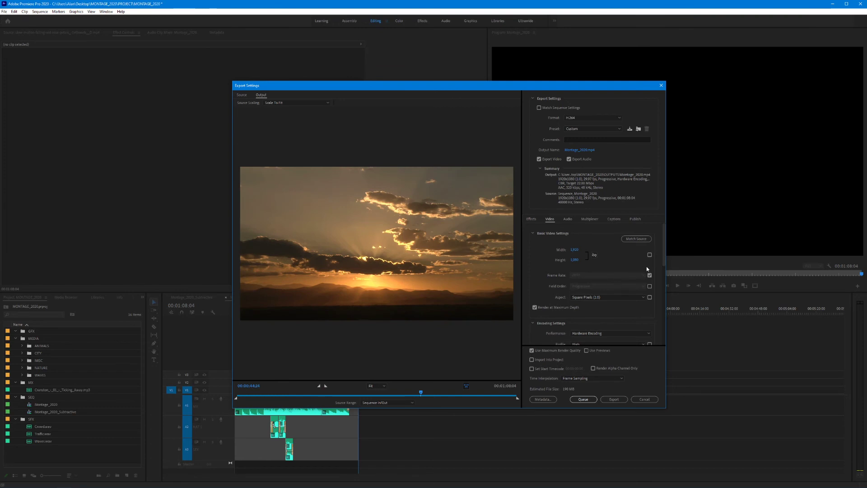
mouse_move(664, 261)
mouse_down()
mouse_move(663, 342)
mouse_move(655, 251)
mouse_up()
Step: Save the current H.264 export settings as a new preset named WEB
click(629, 129)
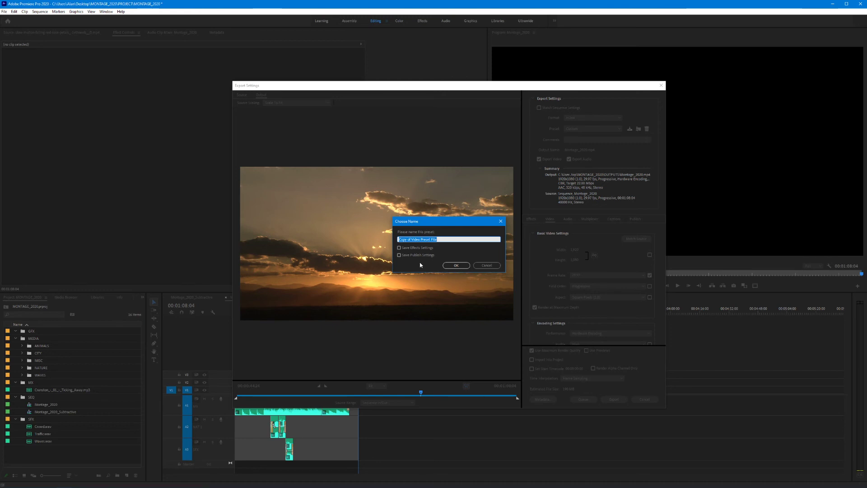
text(WEB)
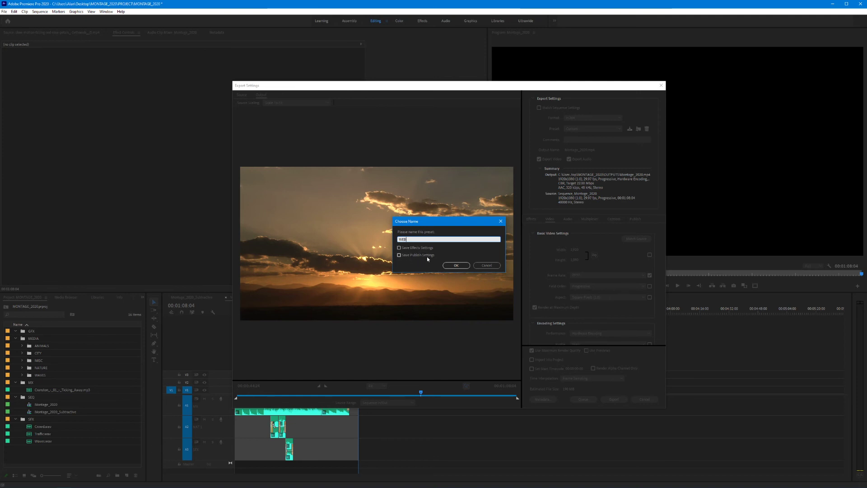
click(457, 265)
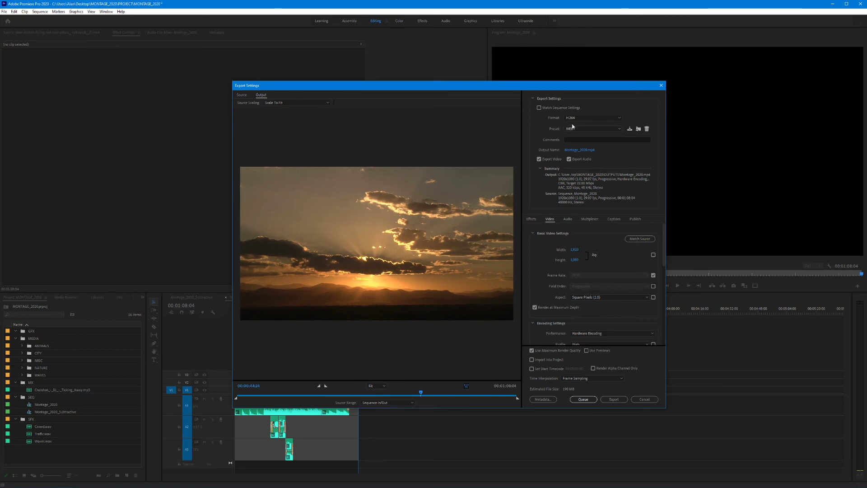
click(619, 129)
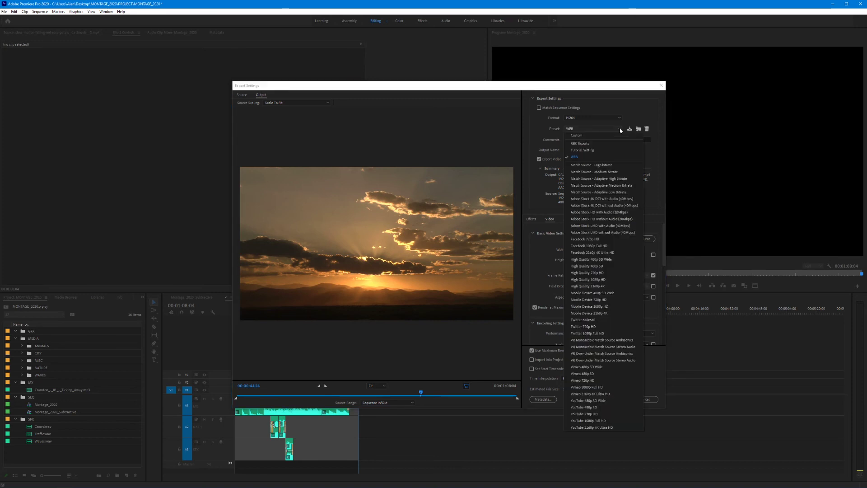
click(579, 157)
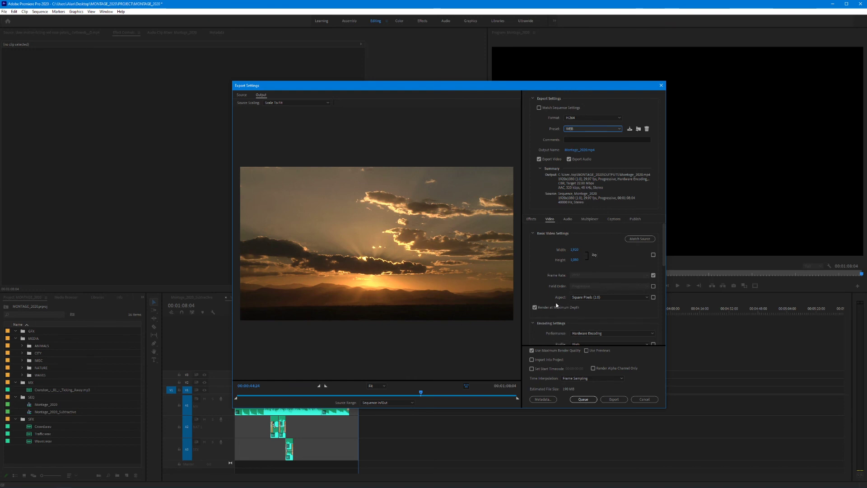
Step: Queue Montage_2020 in Adobe Media Encoder as an H.264 job with the WEB preset
click(582, 400)
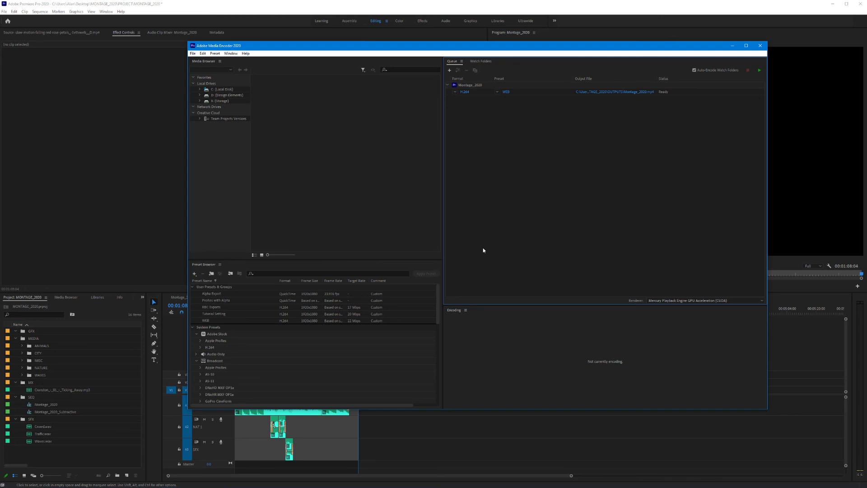
Step: Start the Media Encoder queue to encode Montage_2020 with the WEB preset
click(760, 71)
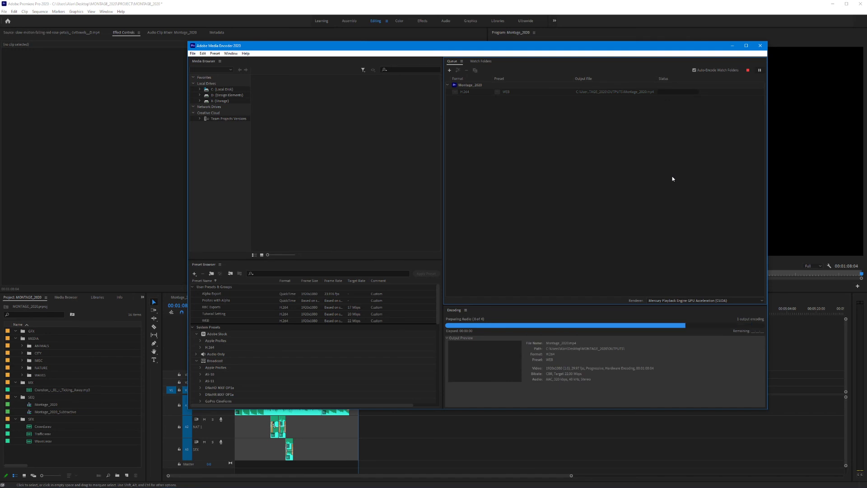